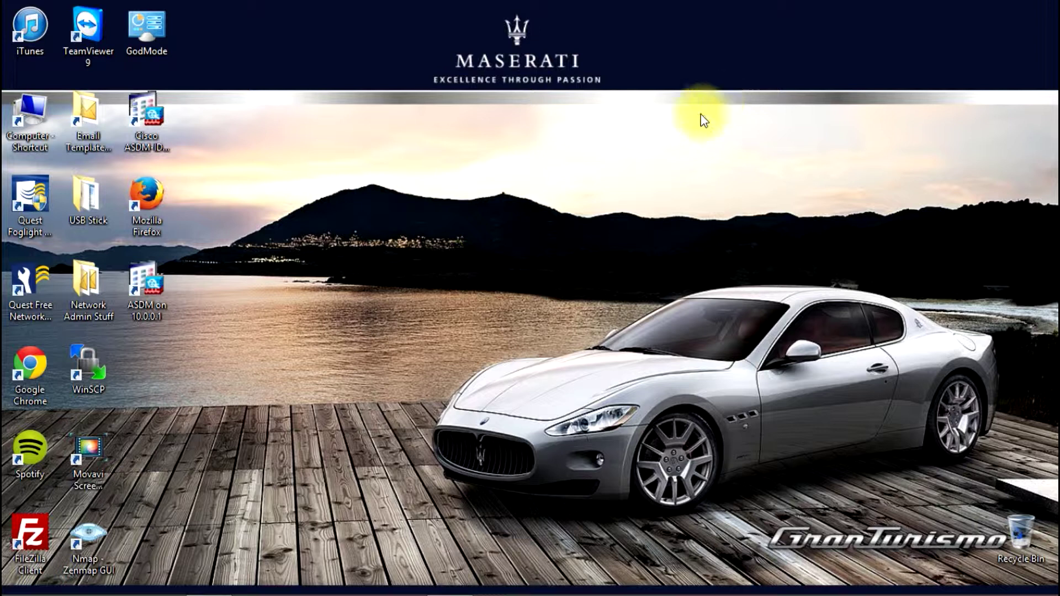
Step: Bring Outlook's Test calendar for September 2014 to the front from the taskbar
{"action": "mouse_move", "coordinate": [166, 585]}
{"action": "left_click", "coordinate": [223, 583]}
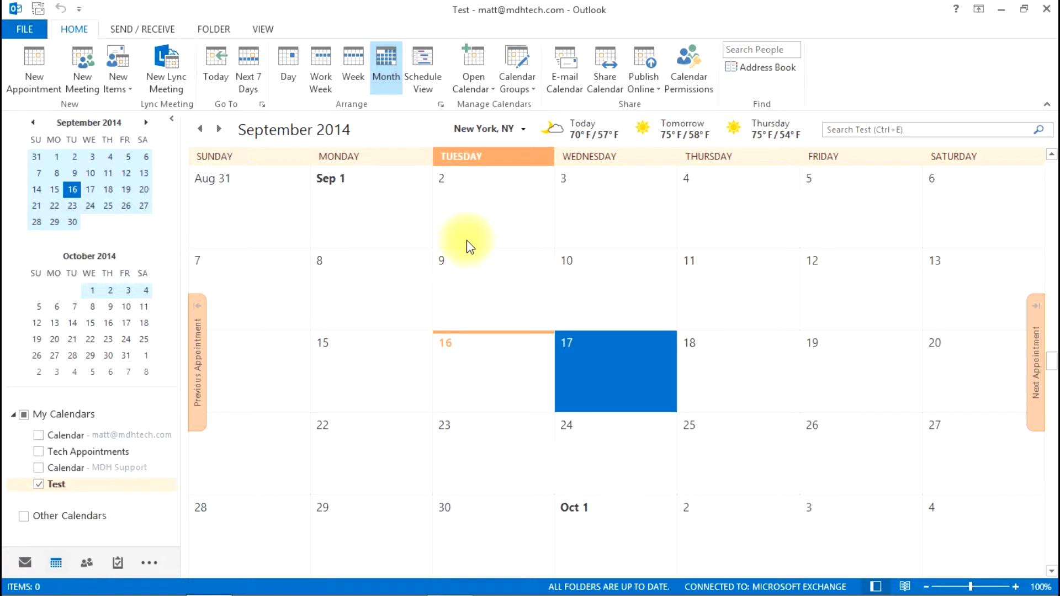
Step: E-mail the Test calendar with a date range from 9/16/2014 to 10/15/2014
{"action": "left_click", "coordinate": [570, 78]}
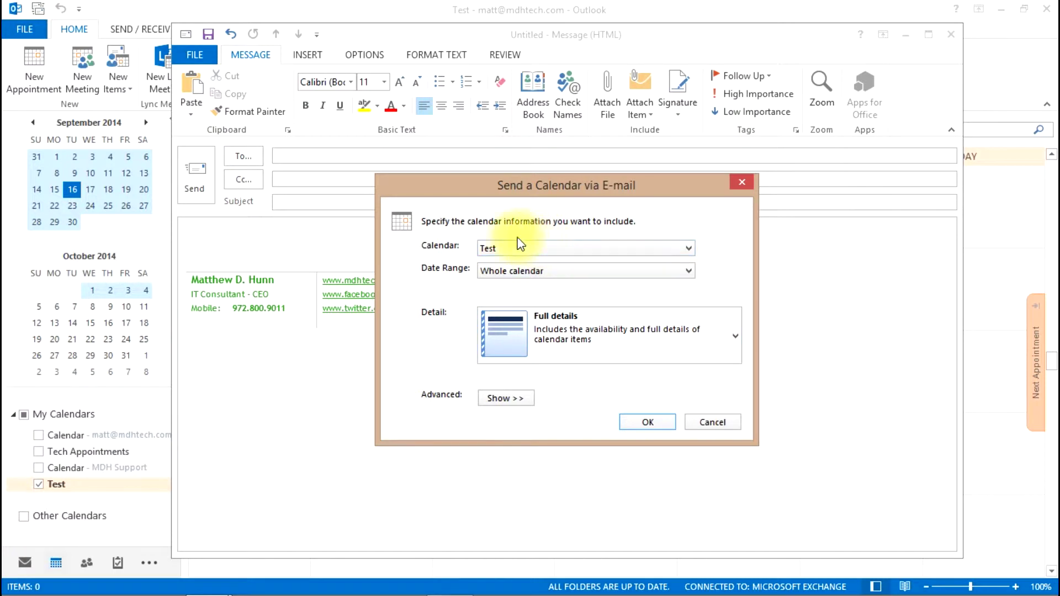
{"action": "left_click", "coordinate": [540, 251]}
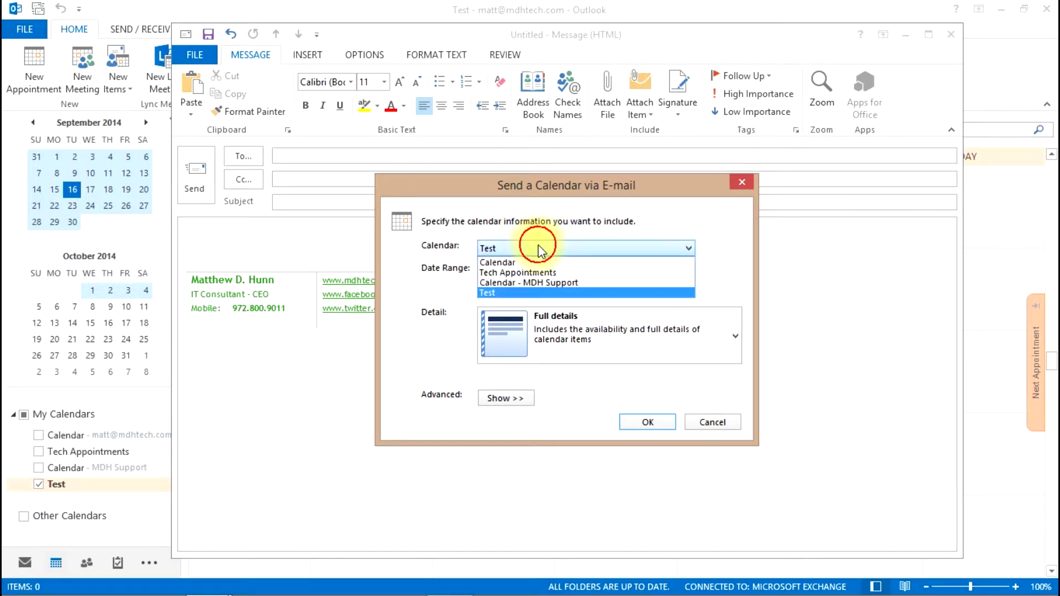
{"action": "left_click", "coordinate": [539, 247]}
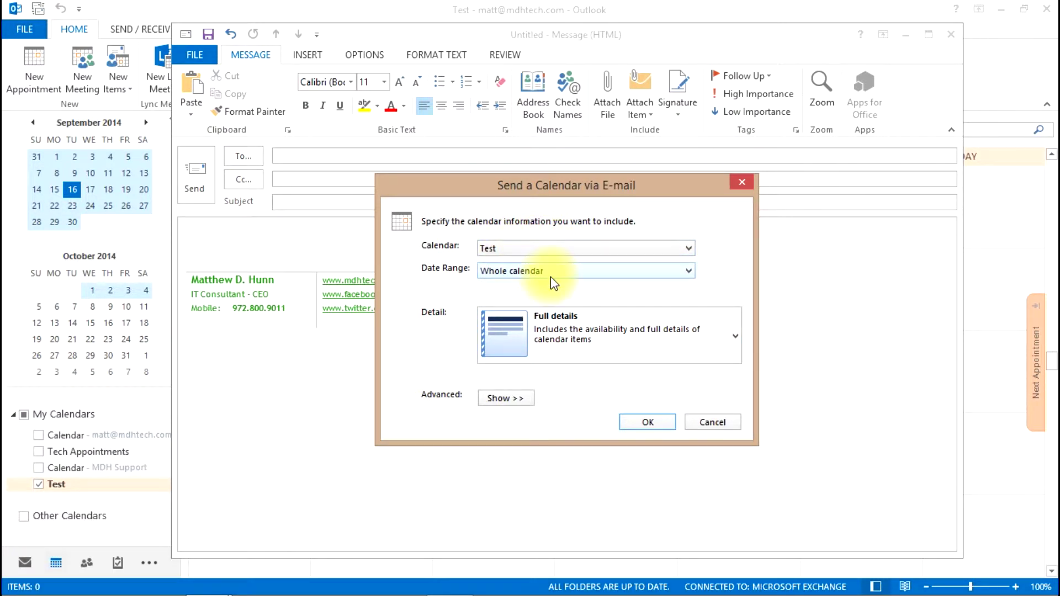
{"action": "left_click", "coordinate": [589, 272]}
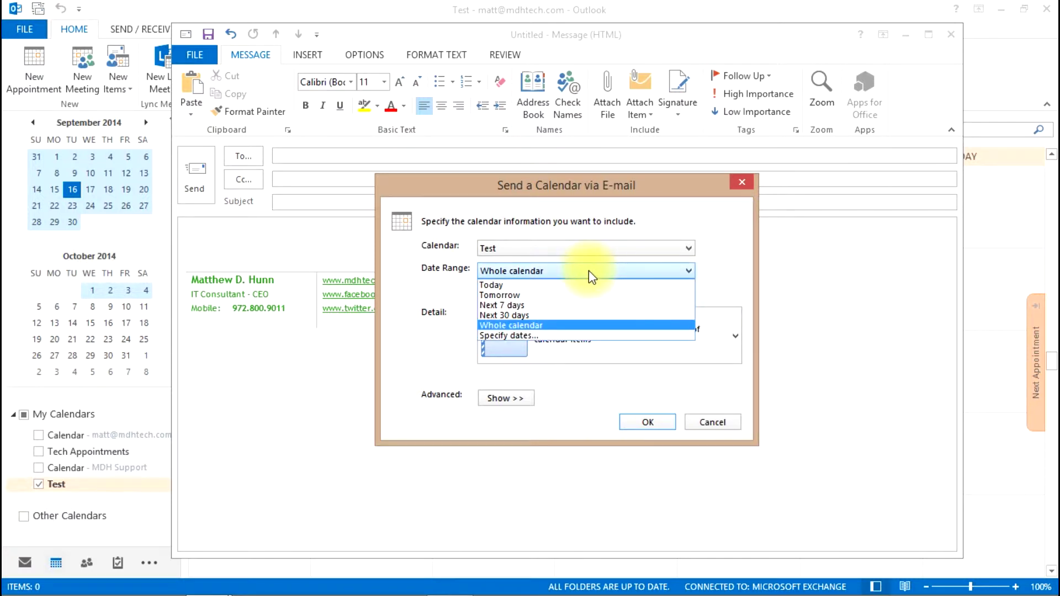
{"action": "left_click", "coordinate": [545, 335]}
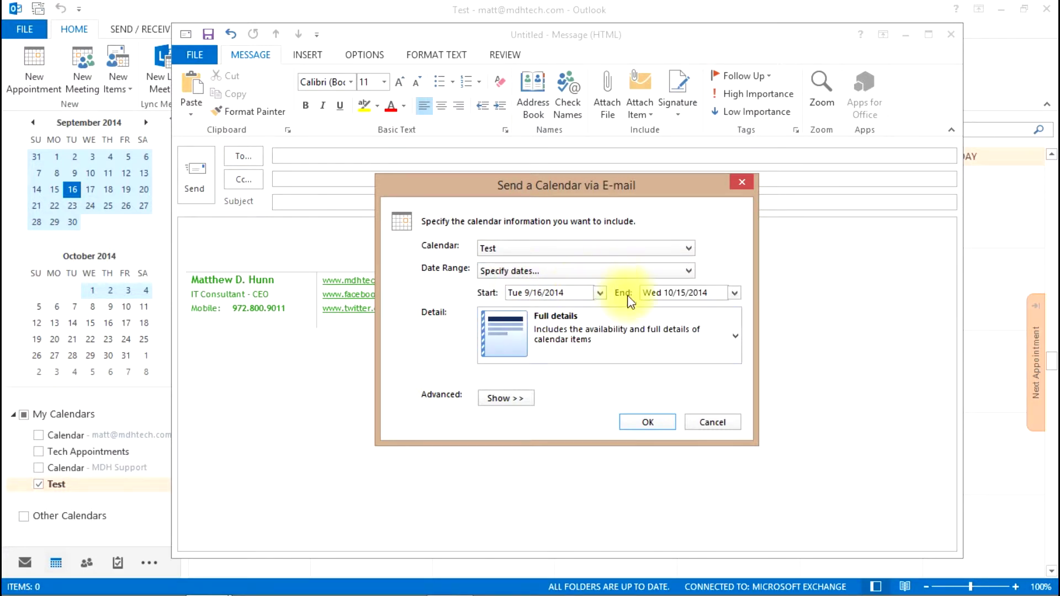
Step: Show the advanced options, move the dialog higher, and set the e-mail layout to Daily schedule
{"action": "left_click", "coordinate": [522, 399]}
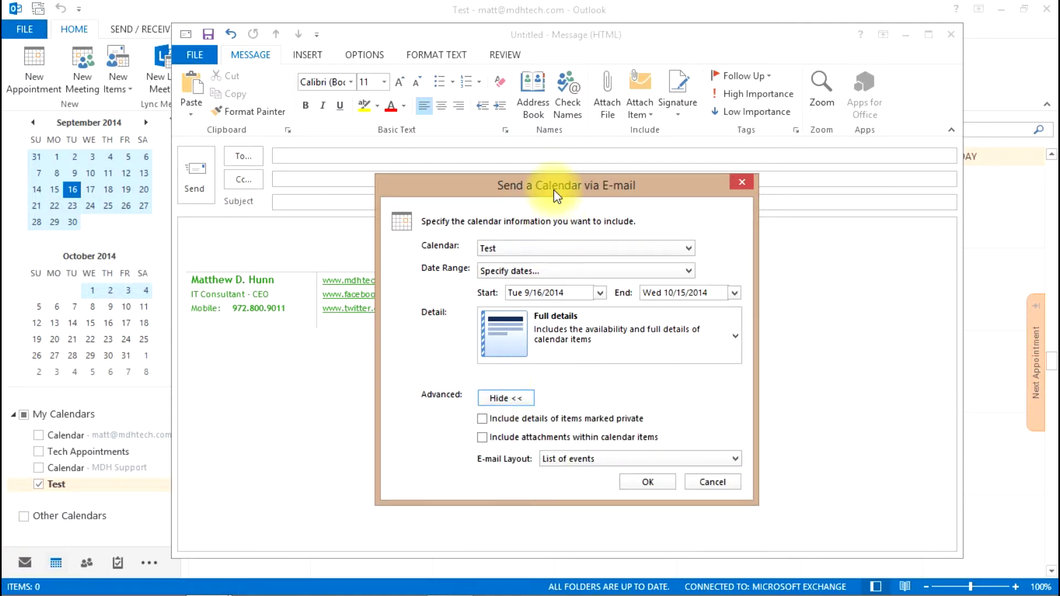
{"action": "left_click_drag", "start_coordinate": [558, 182], "coordinate": [555, 115]}
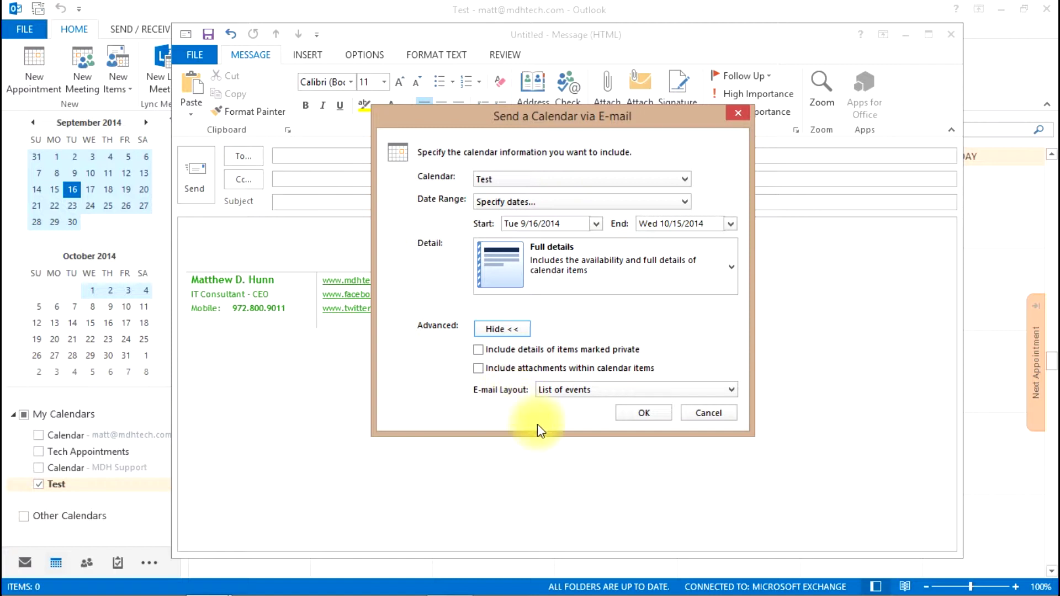
{"action": "left_click", "coordinate": [587, 393]}
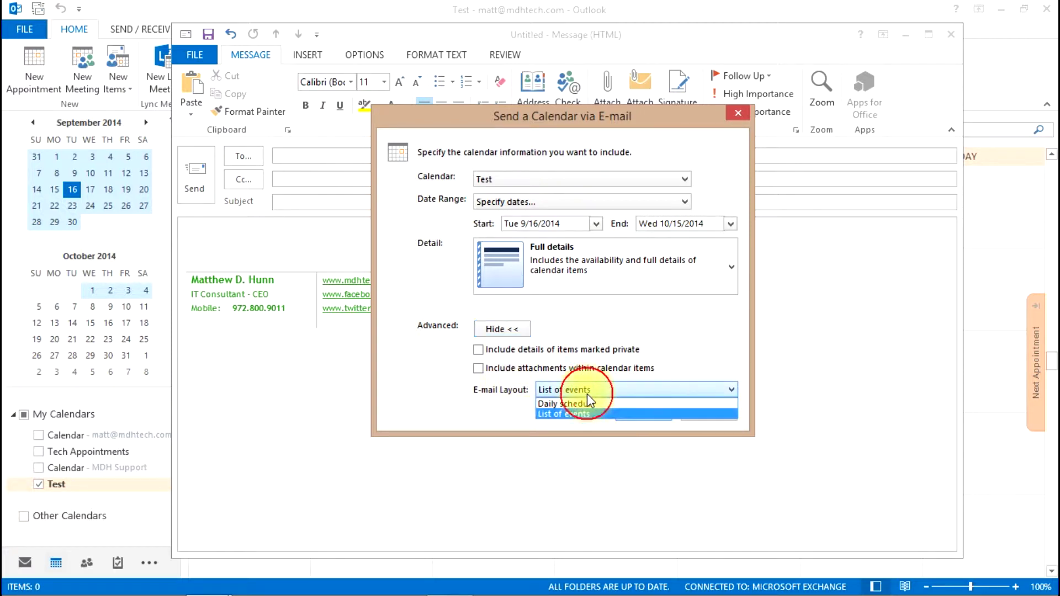
{"action": "left_click", "coordinate": [591, 404]}
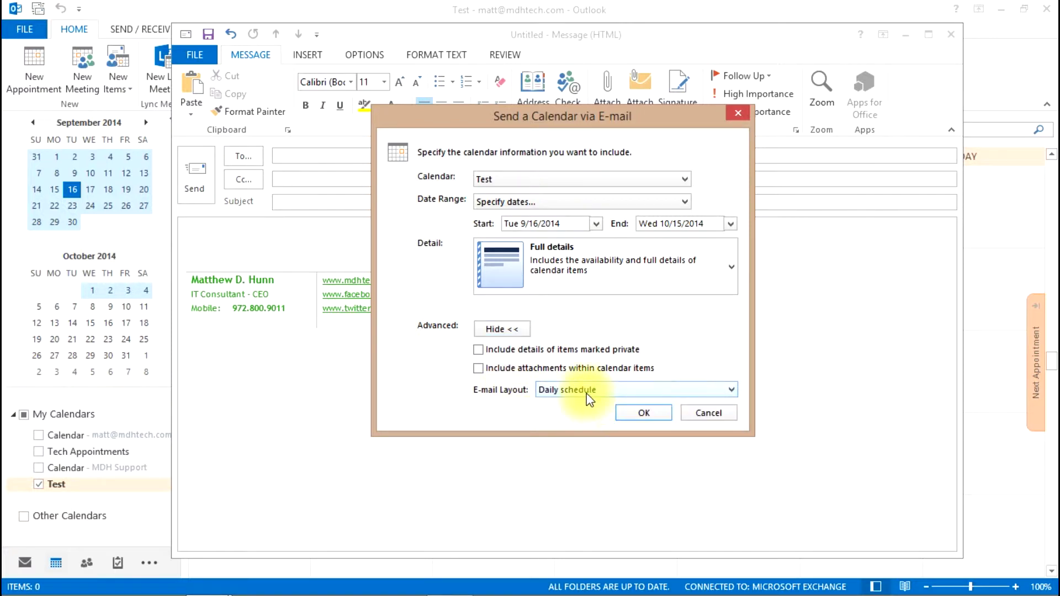
{"action": "left_click", "coordinate": [586, 391]}
{"action": "left_click", "coordinate": [585, 413]}
{"action": "left_click", "coordinate": [590, 390]}
{"action": "left_click", "coordinate": [586, 404]}
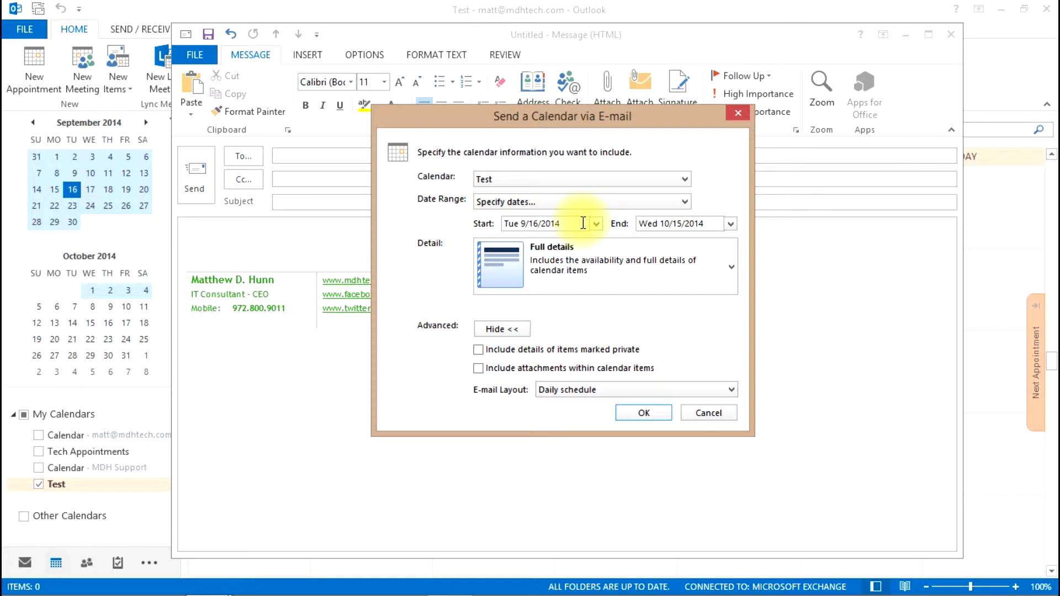
Step: Confirm the settings, accept exporting the empty calendar, and review the all-Free schedule preview
{"action": "left_click", "coordinate": [638, 412]}
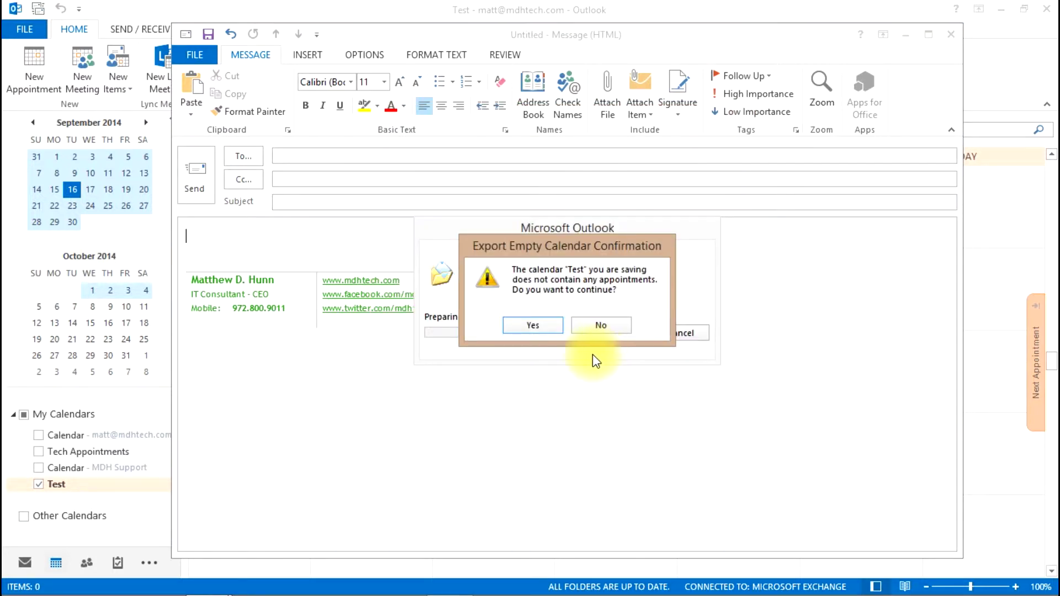
{"action": "left_click", "coordinate": [552, 329]}
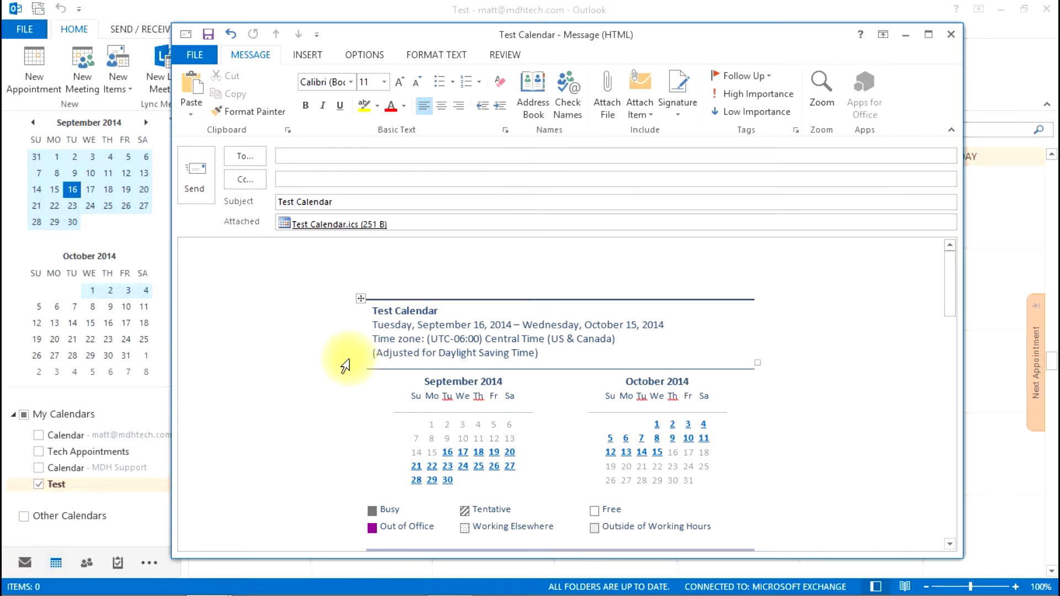
{"action": "scroll", "coordinate": [342, 364], "scroll_direction": "down", "scroll_amount": 2}
{"action": "scroll", "coordinate": [331, 385], "scroll_direction": "down", "scroll_amount": 3}
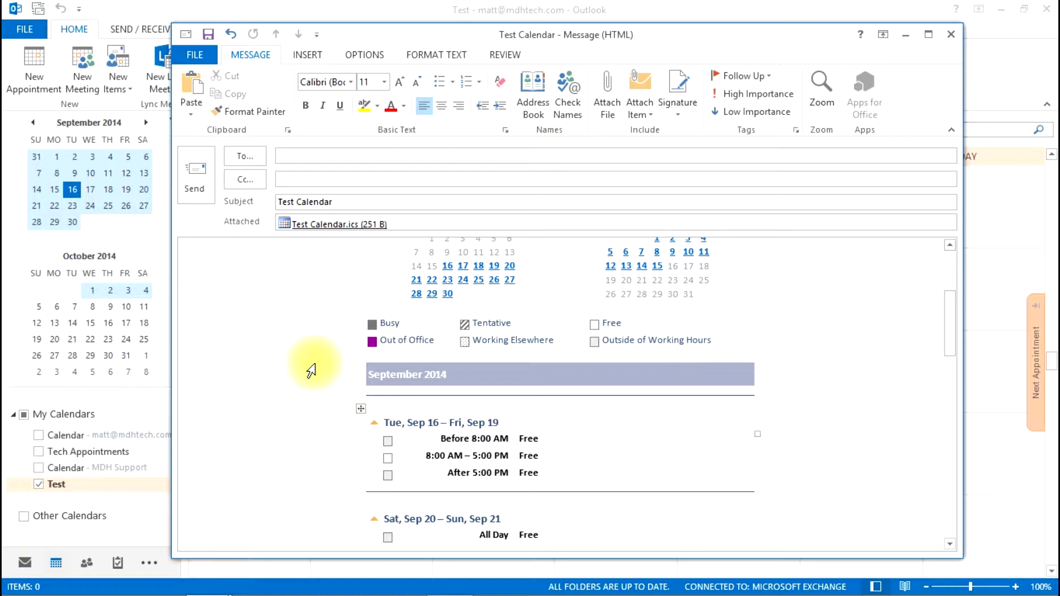
{"action": "scroll", "coordinate": [317, 375], "scroll_direction": "down", "scroll_amount": 4}
{"action": "scroll", "coordinate": [326, 376], "scroll_direction": "down", "scroll_amount": 4}
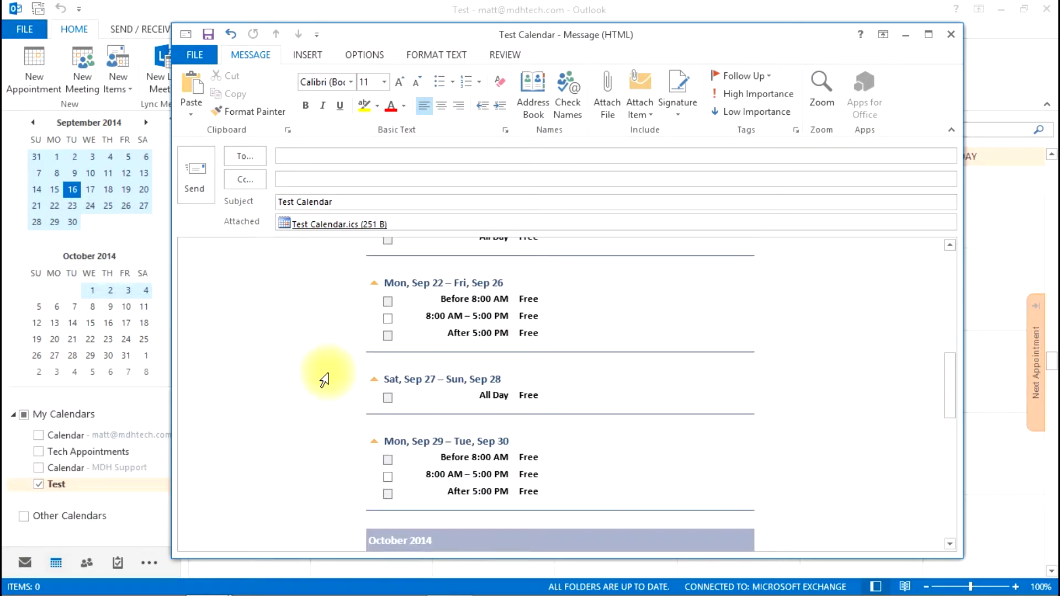
{"action": "scroll", "coordinate": [326, 378], "scroll_direction": "down", "scroll_amount": 3}
{"action": "scroll", "coordinate": [326, 380], "scroll_direction": "down", "scroll_amount": 6}
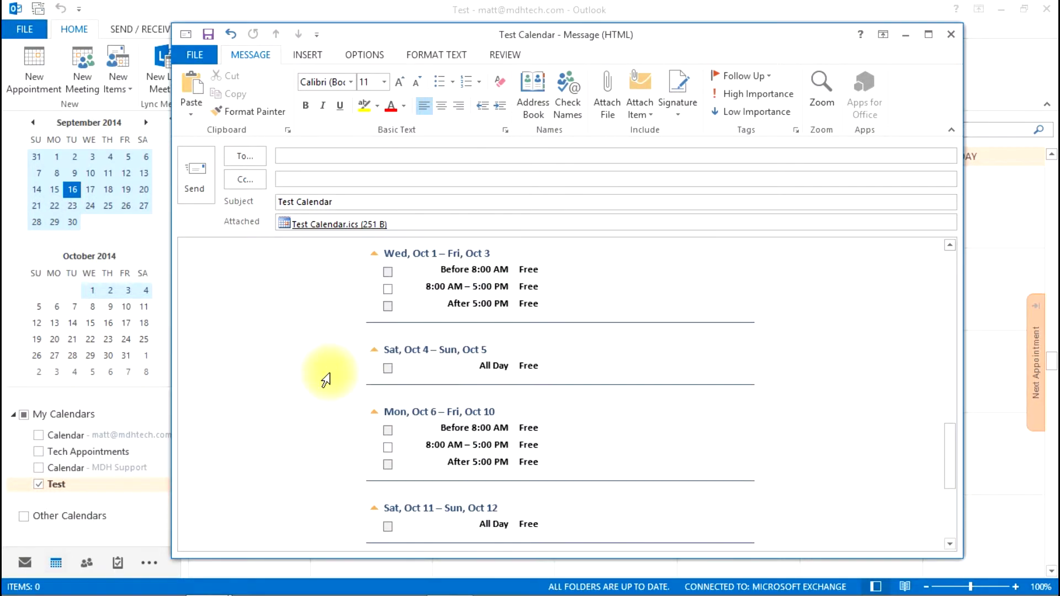
{"action": "scroll", "coordinate": [326, 381], "scroll_direction": "down", "scroll_amount": 4}
{"action": "scroll", "coordinate": [328, 375], "scroll_direction": "up", "scroll_amount": 20}
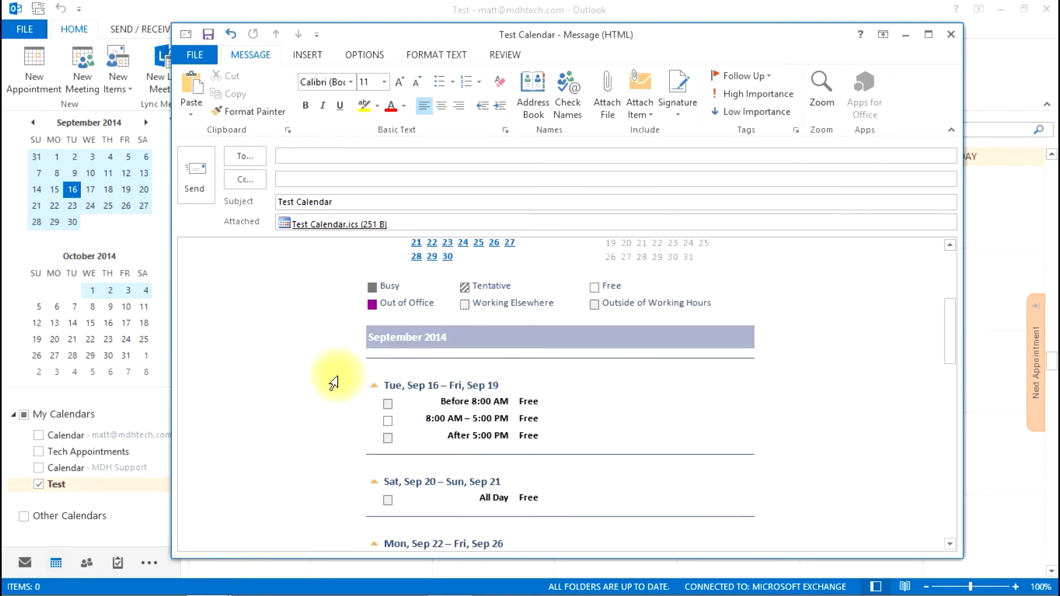
Step: Try the To and Cc fields, select the calendar preview, then close the Test Calendar draft
{"action": "left_click", "coordinate": [323, 159]}
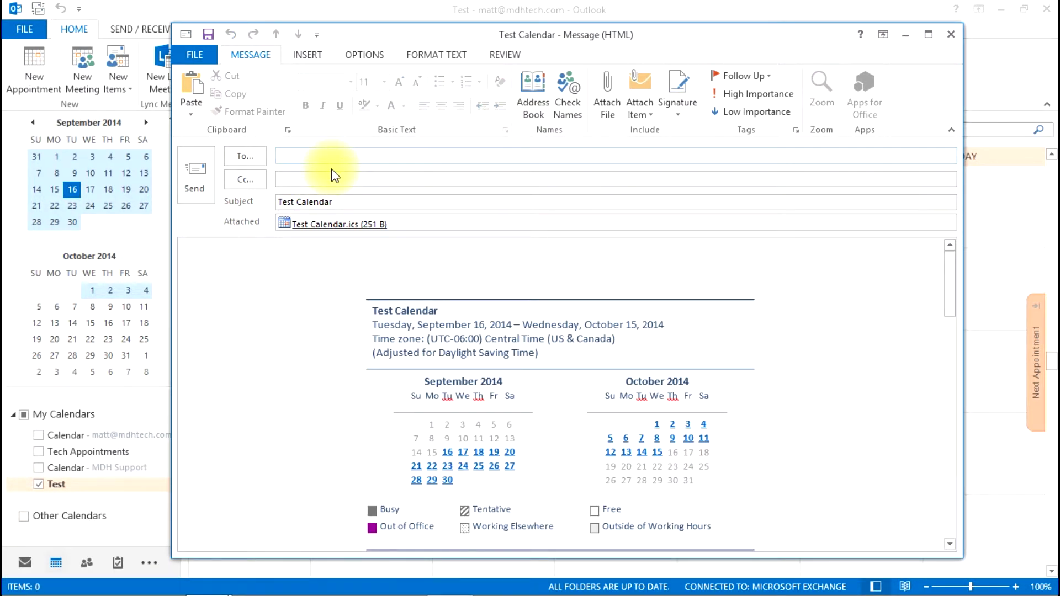
{"action": "left_click", "coordinate": [337, 180]}
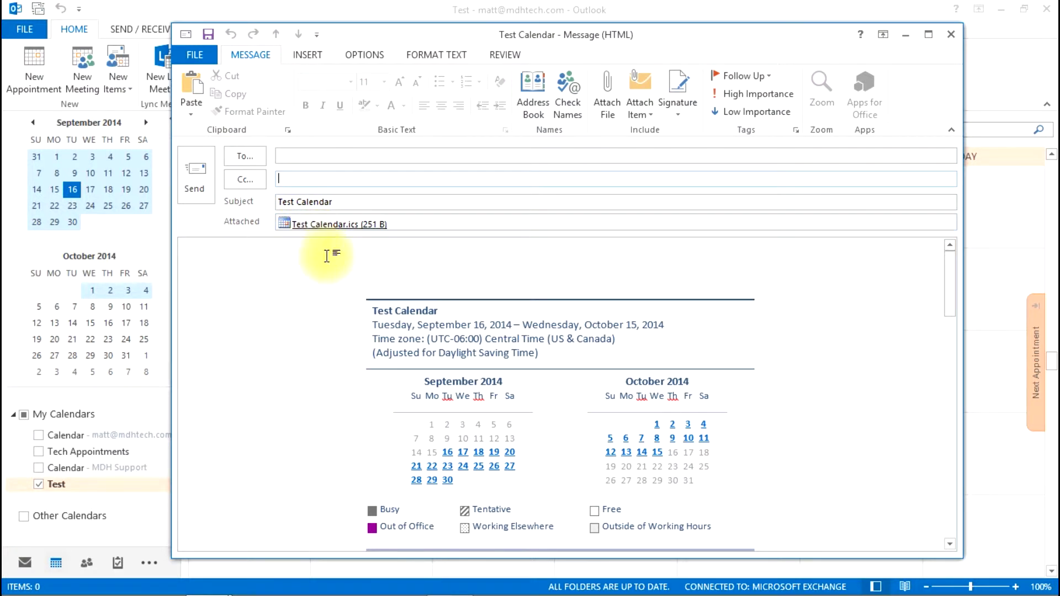
{"action": "left_click", "coordinate": [458, 272]}
{"action": "left_click_drag", "start_coordinate": [458, 272], "coordinate": [762, 516]}
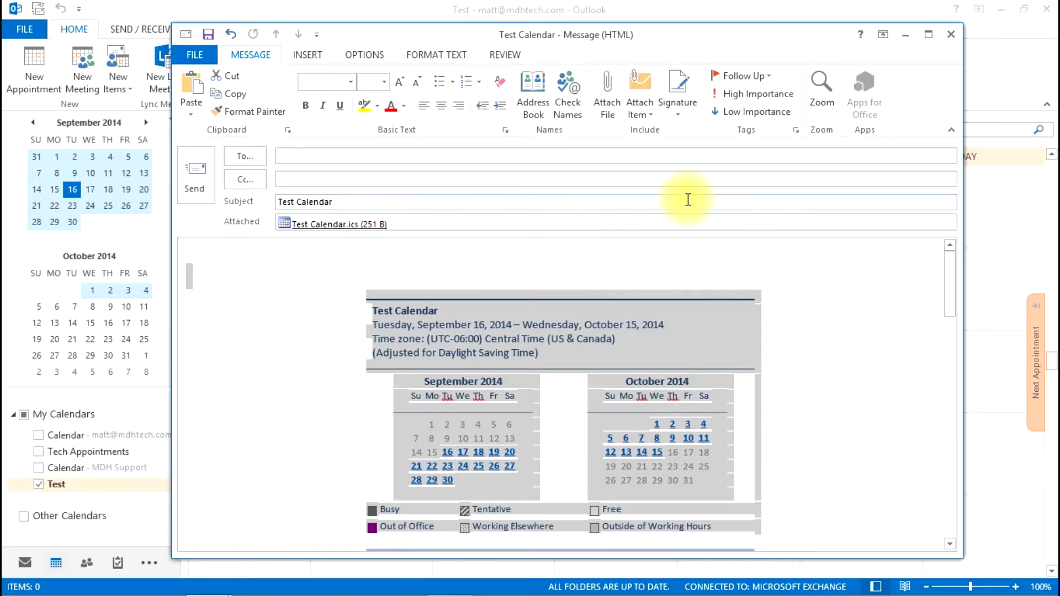
{"action": "left_click", "coordinate": [947, 38]}
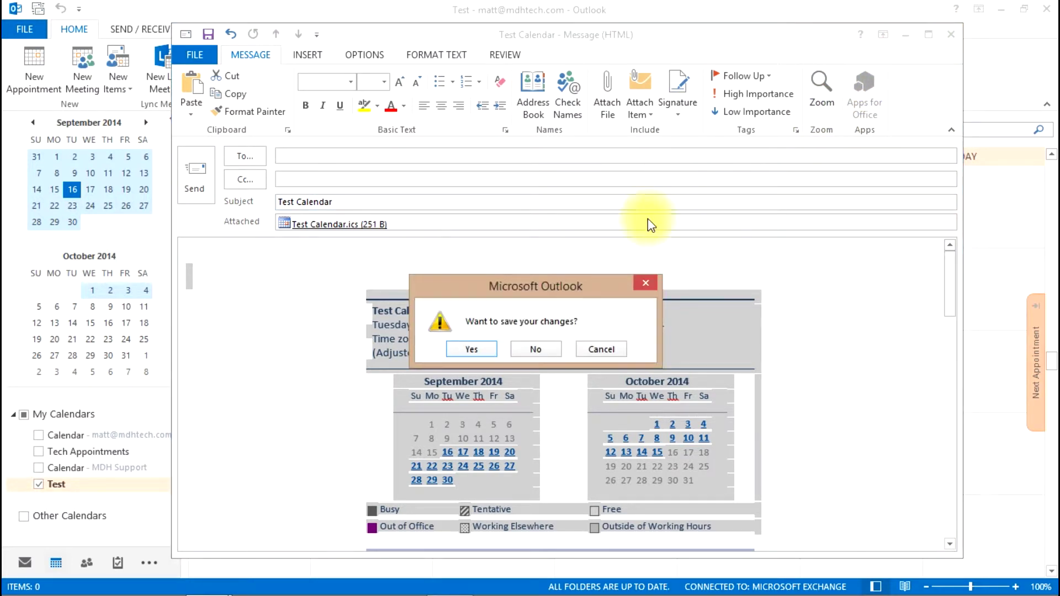
Step: Discard the calendar e-mail without saving and start a Share Calendar invitation for Test
{"action": "left_click", "coordinate": [541, 354]}
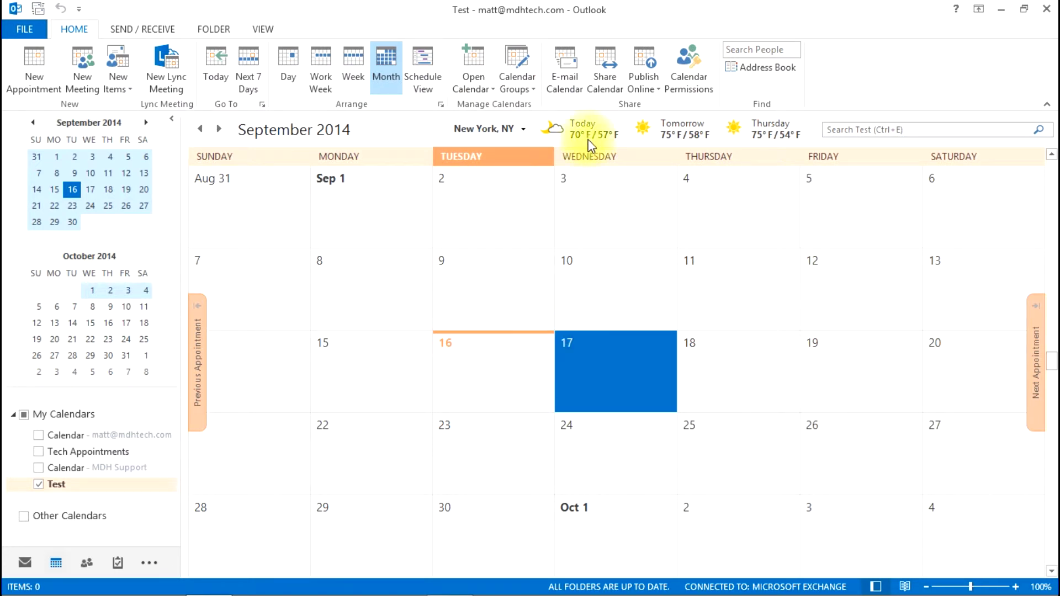
{"action": "left_click", "coordinate": [609, 81]}
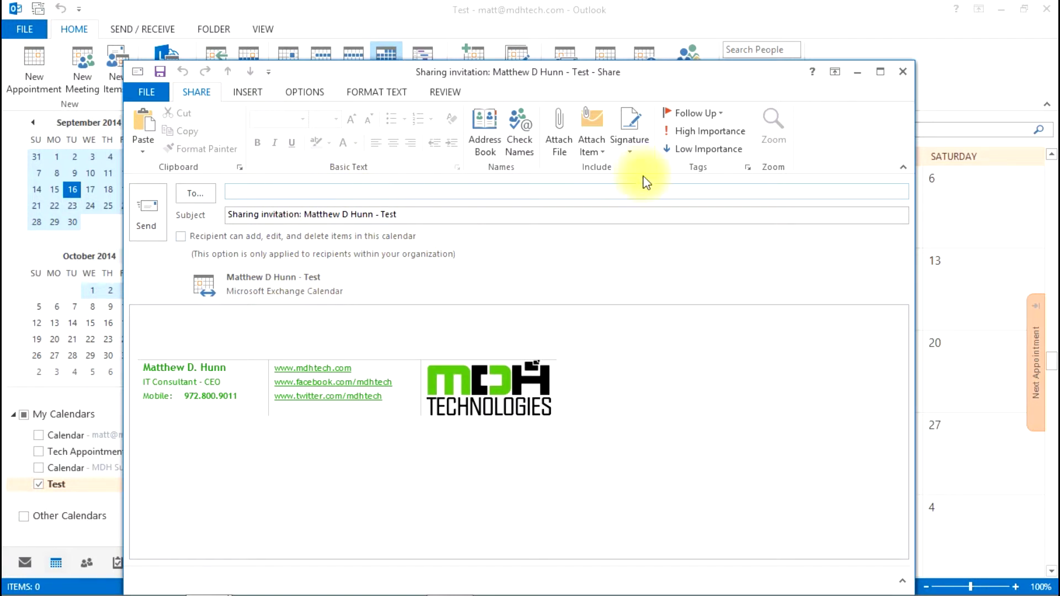
{"action": "left_click_drag", "start_coordinate": [672, 72], "coordinate": [699, 58]}
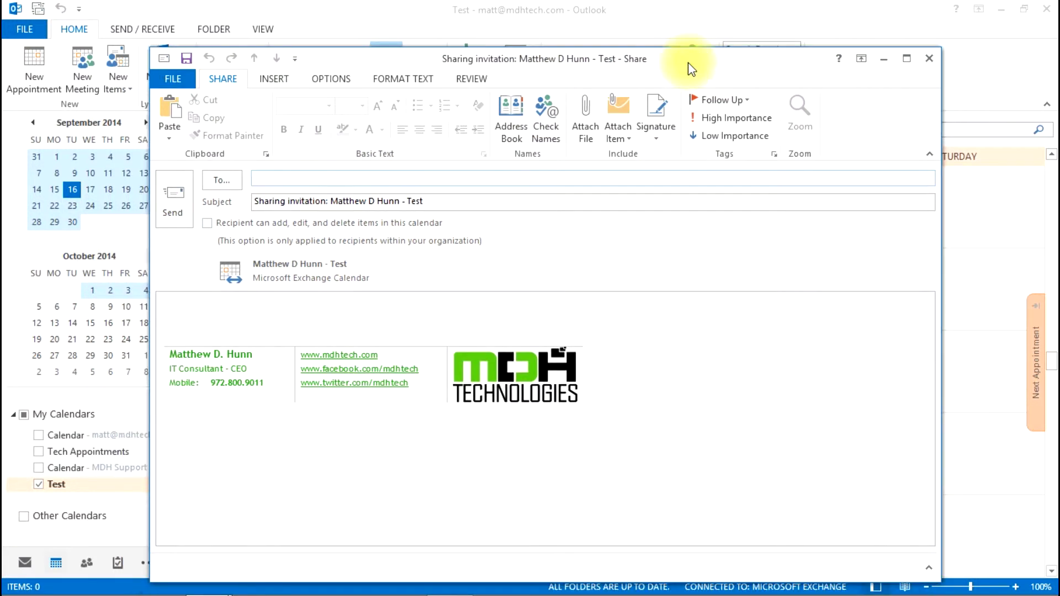
{"action": "left_click", "coordinate": [348, 179]}
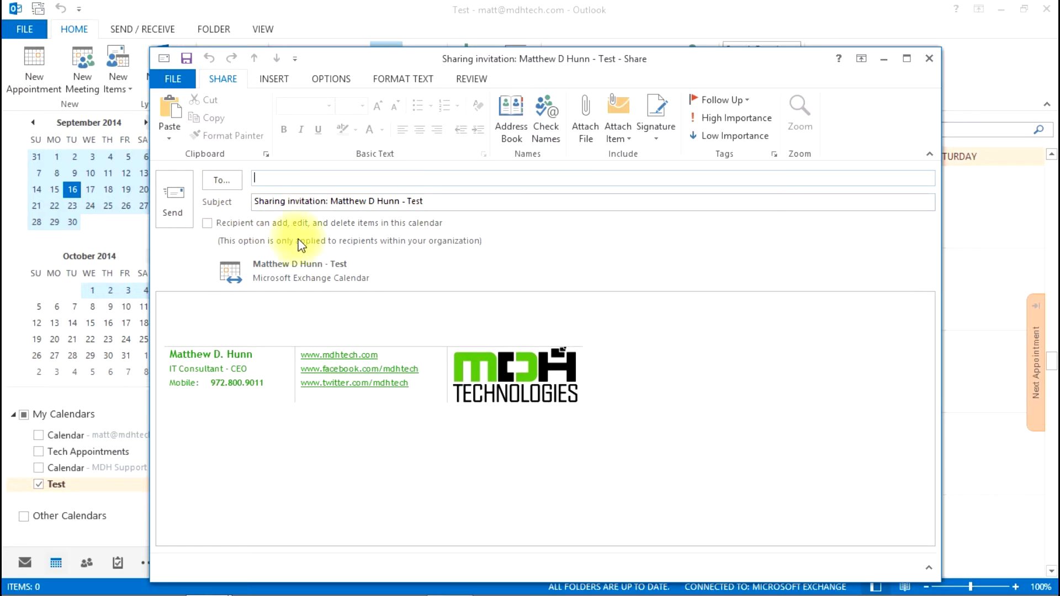
Step: Close the invitation, reopen Share Calendar, try the To field, then close it unsent
{"action": "left_click", "coordinate": [925, 60]}
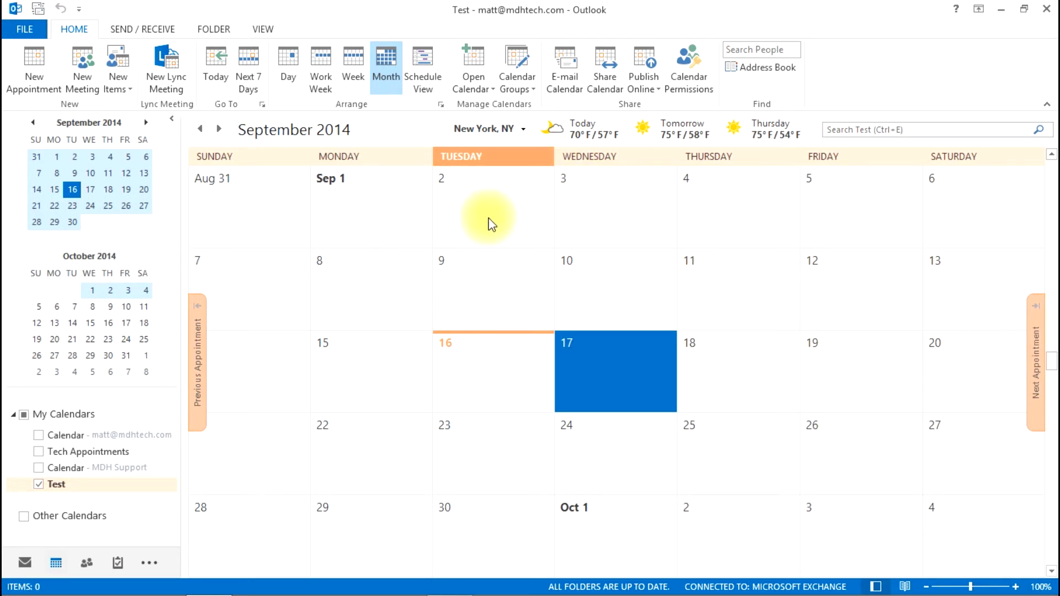
{"action": "left_click", "coordinate": [605, 69]}
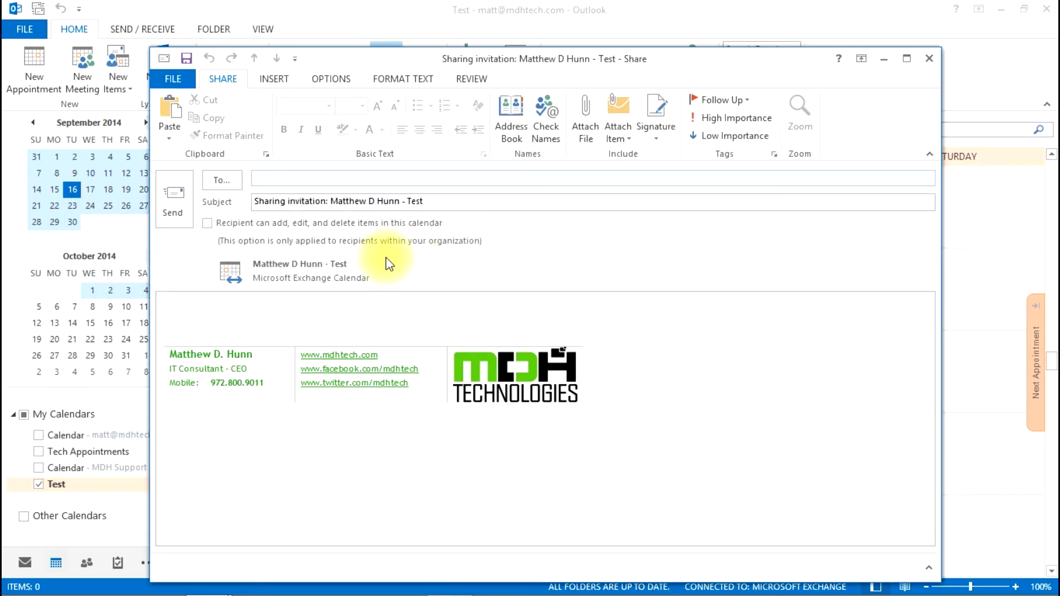
{"action": "left_click", "coordinate": [391, 176]}
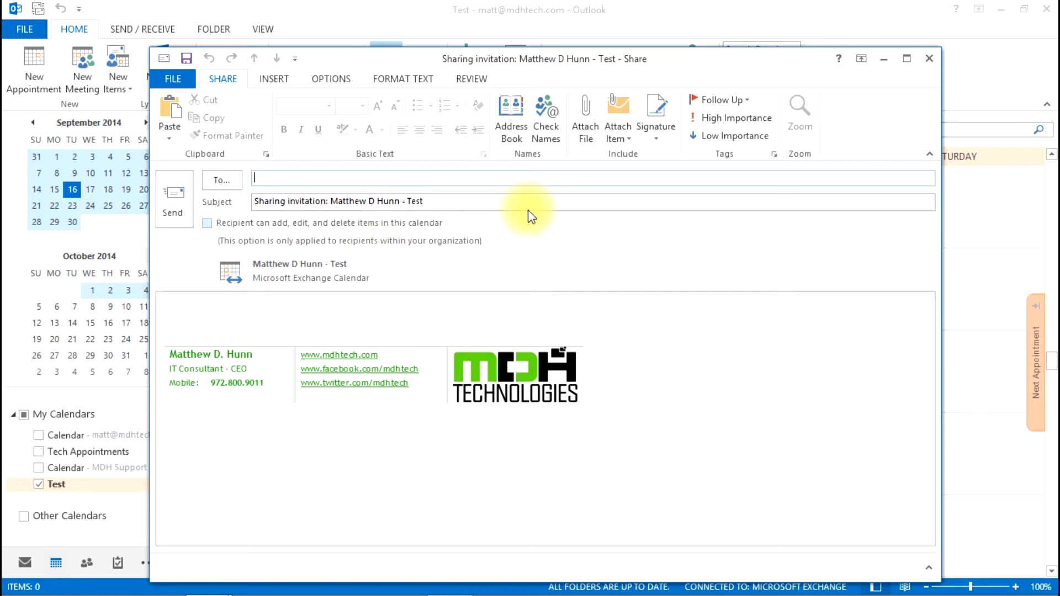
{"action": "left_click", "coordinate": [931, 58]}
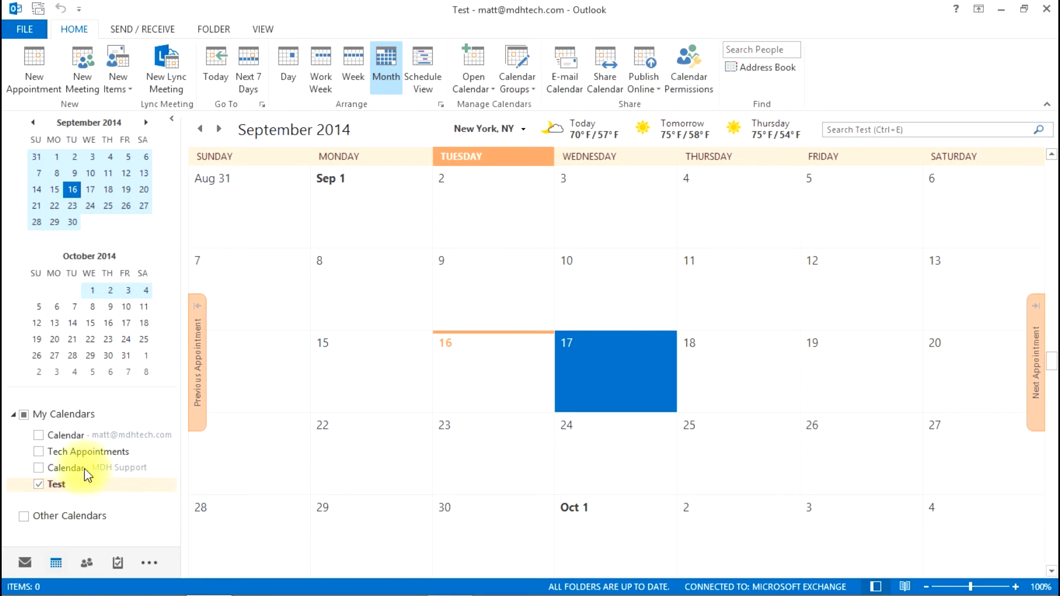
Step: Open Calendar Permissions, cancel adding a user, and toggle Create items off again
{"action": "left_click", "coordinate": [685, 67]}
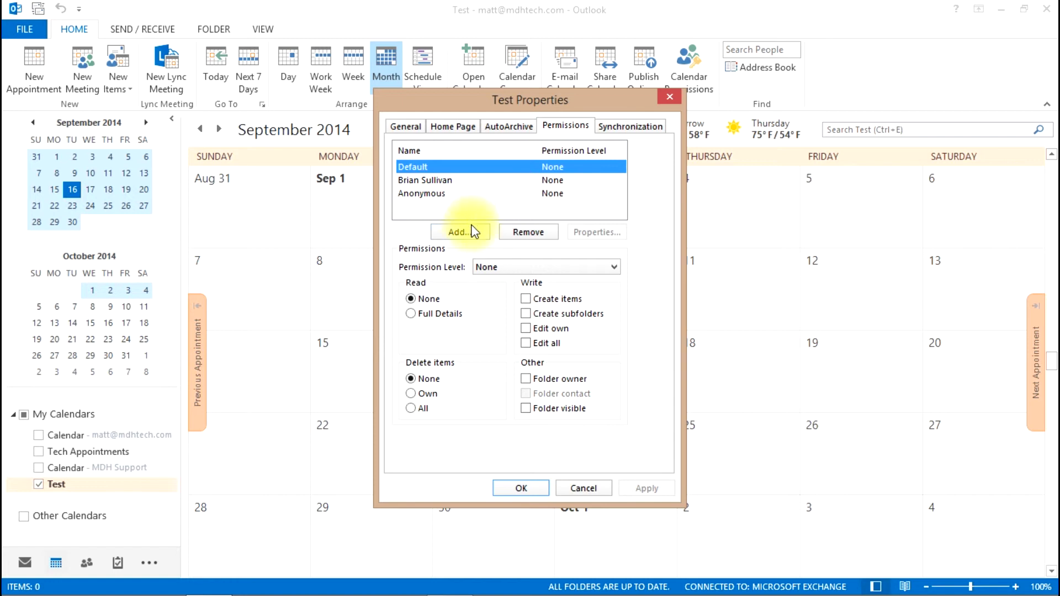
{"action": "left_click", "coordinate": [484, 234]}
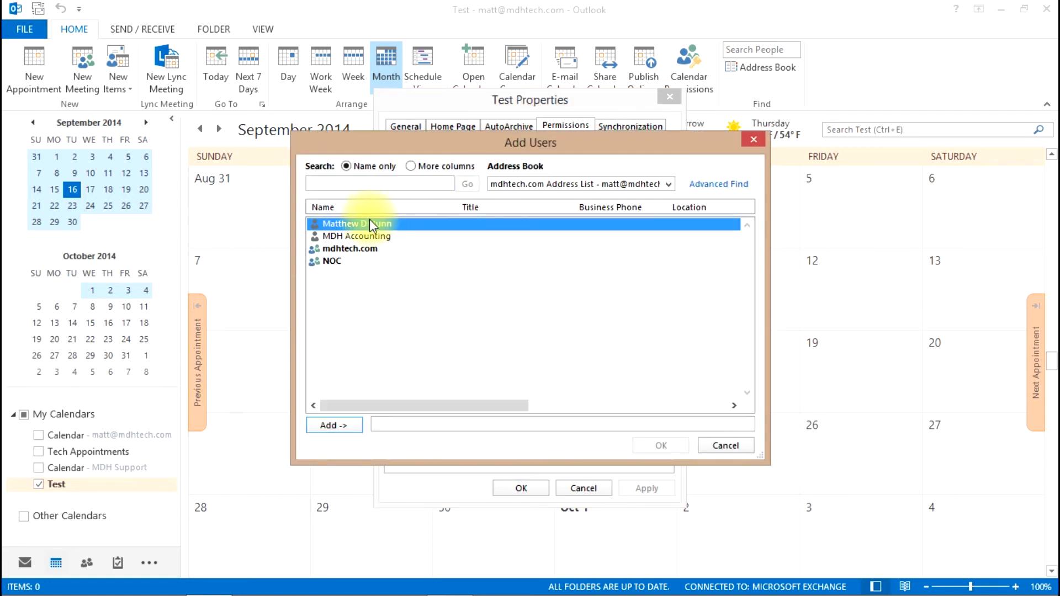
{"action": "left_click", "coordinate": [725, 445]}
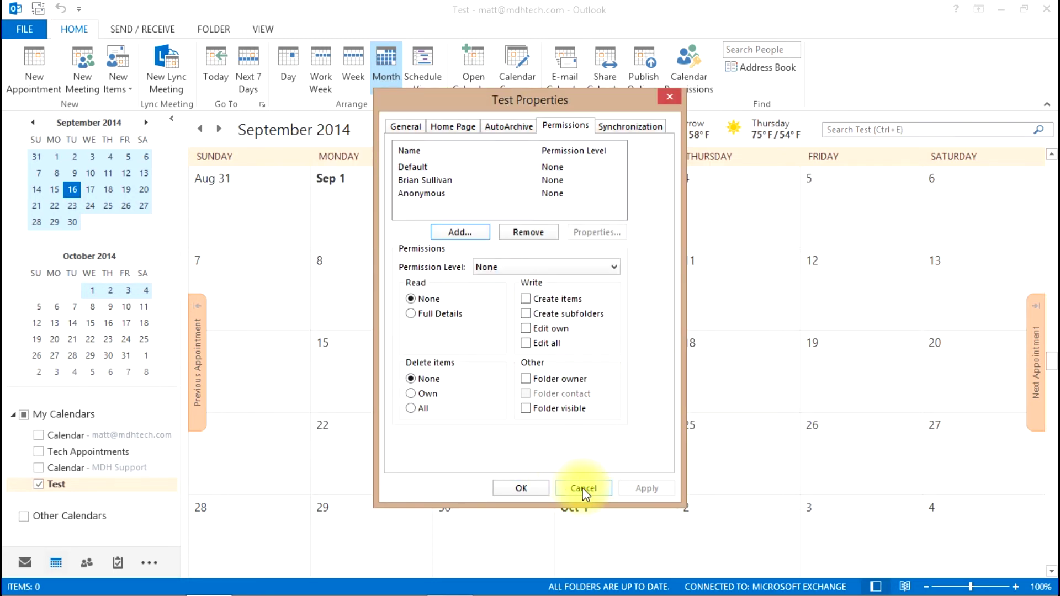
{"action": "left_click", "coordinate": [532, 298]}
{"action": "left_click", "coordinate": [529, 298]}
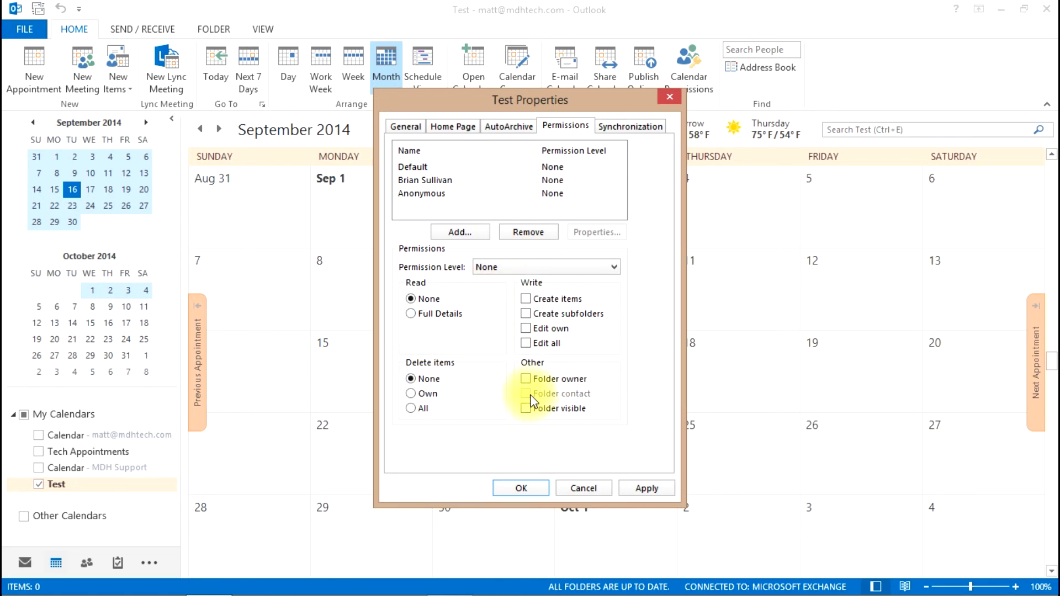
Step: Cancel the Test Properties dialog, leaving every permission at None
{"action": "left_click", "coordinate": [591, 488]}
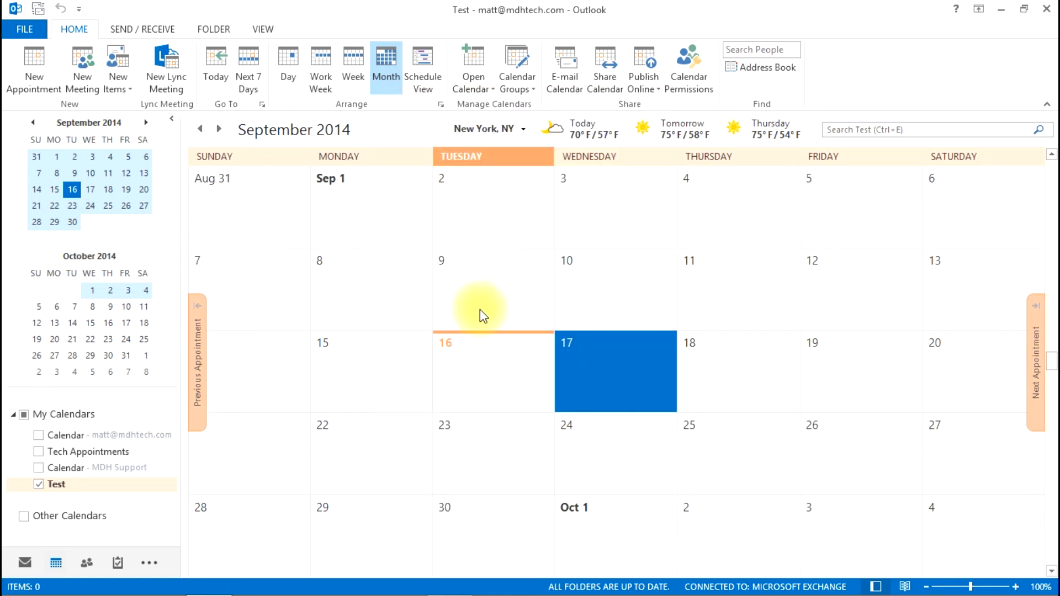